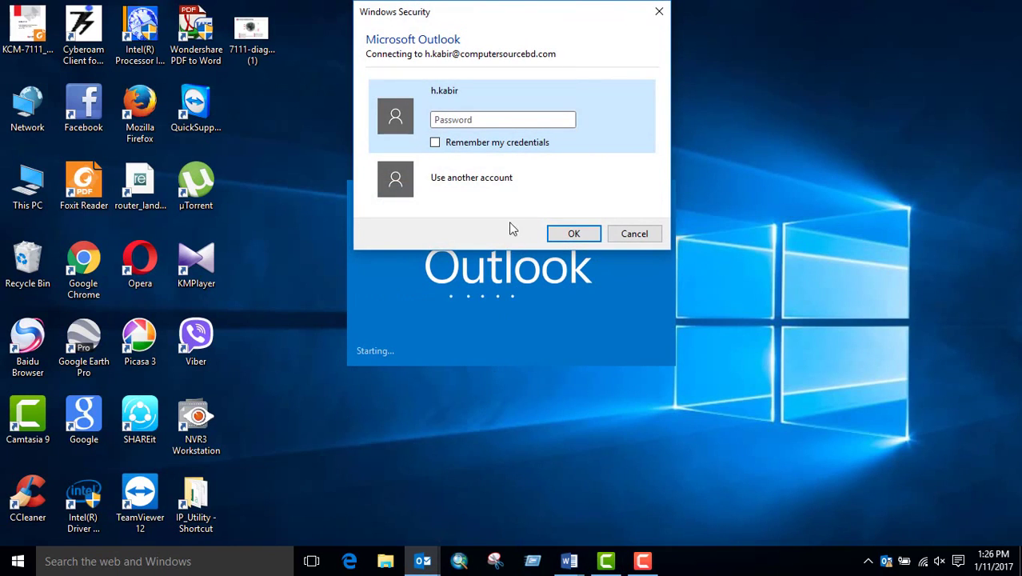
- Enter the mail account password in the sign-in prompt and connect to the mailbox
type("••••••")
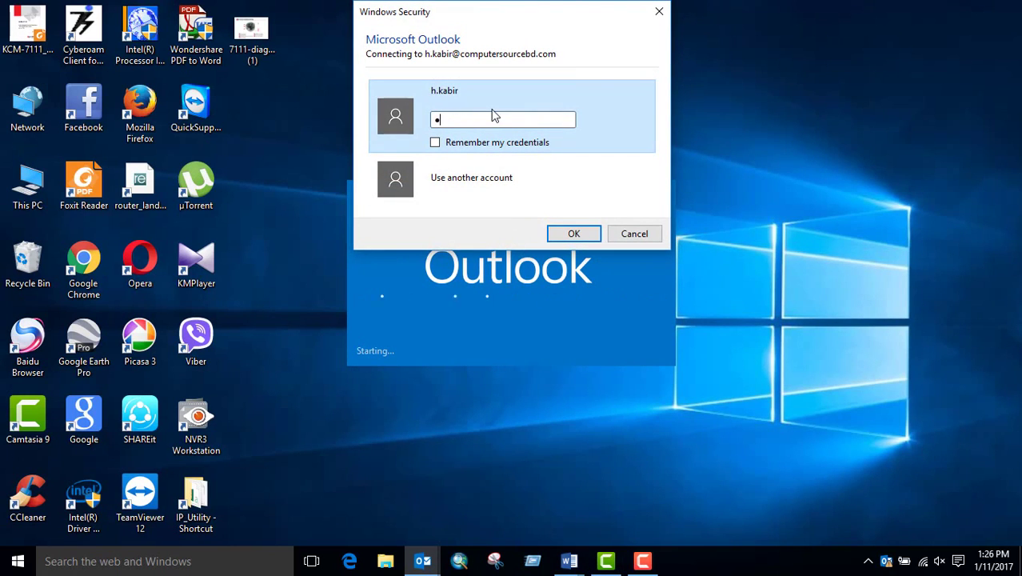
type("••")
key("Return")
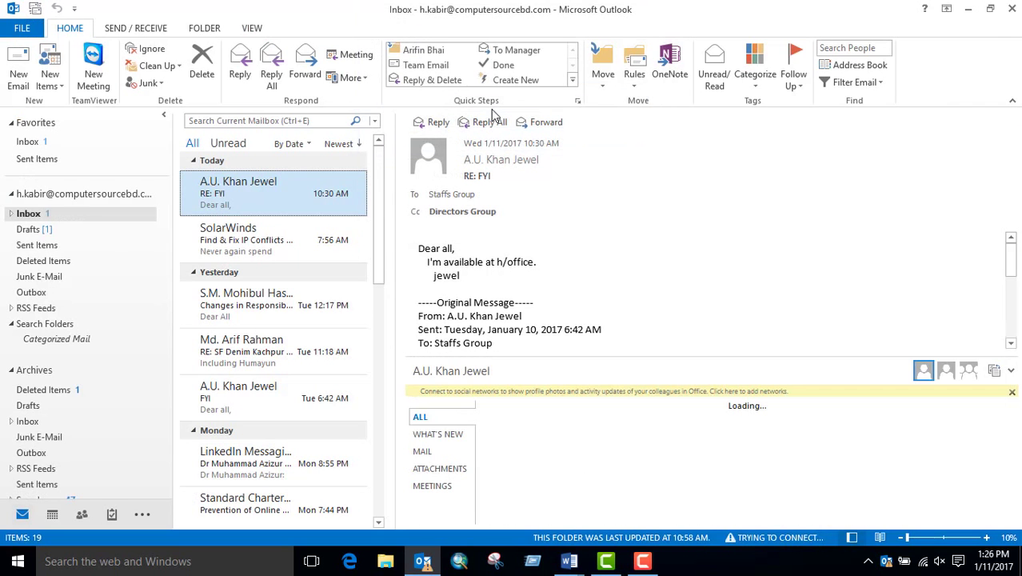
- Start a new e-mail message and maximize its window
left_click(20, 73)
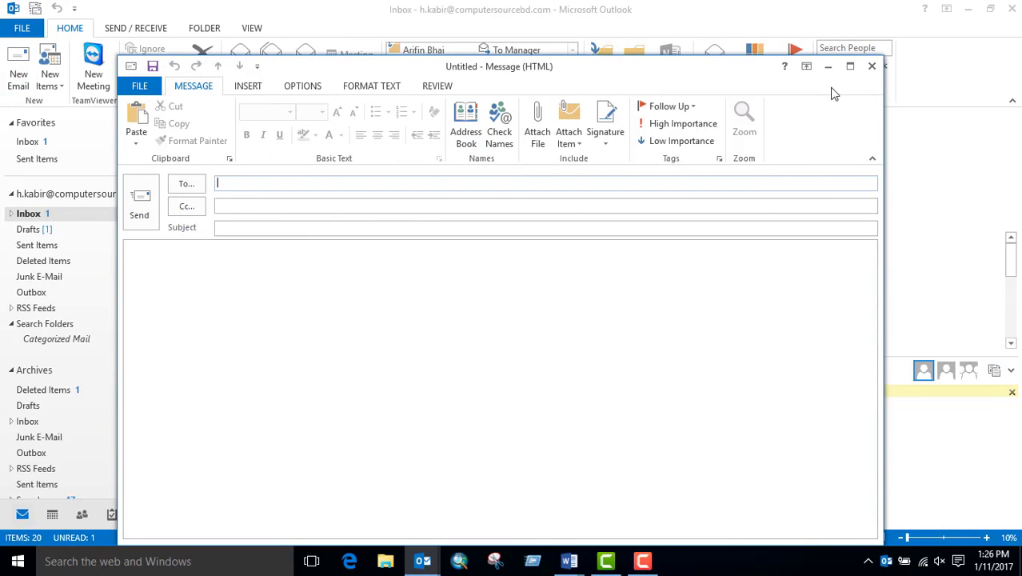
left_click(849, 67)
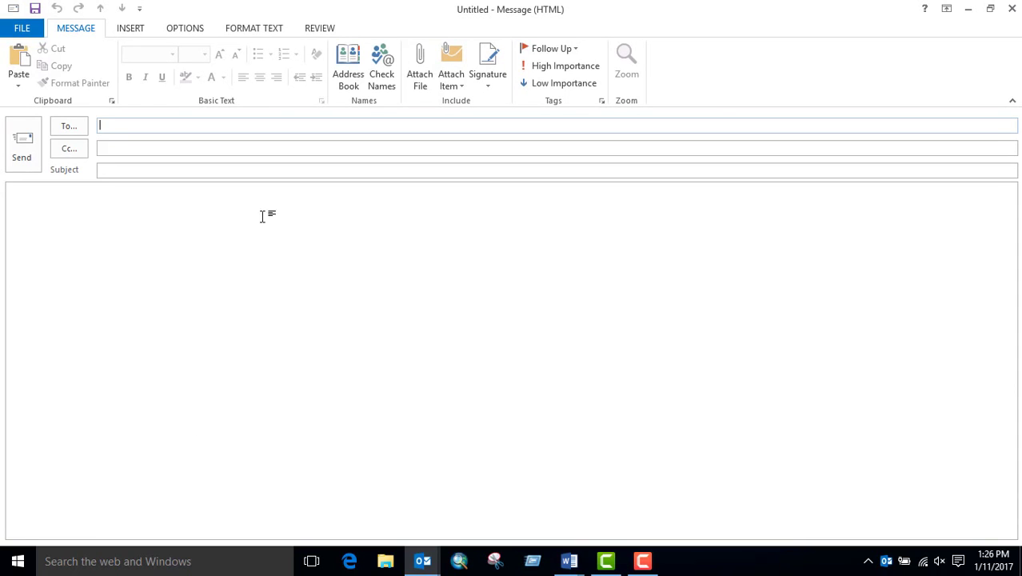
- Write "Nothing in the signature place" low in the empty message body and delete that line again
left_click(57, 474)
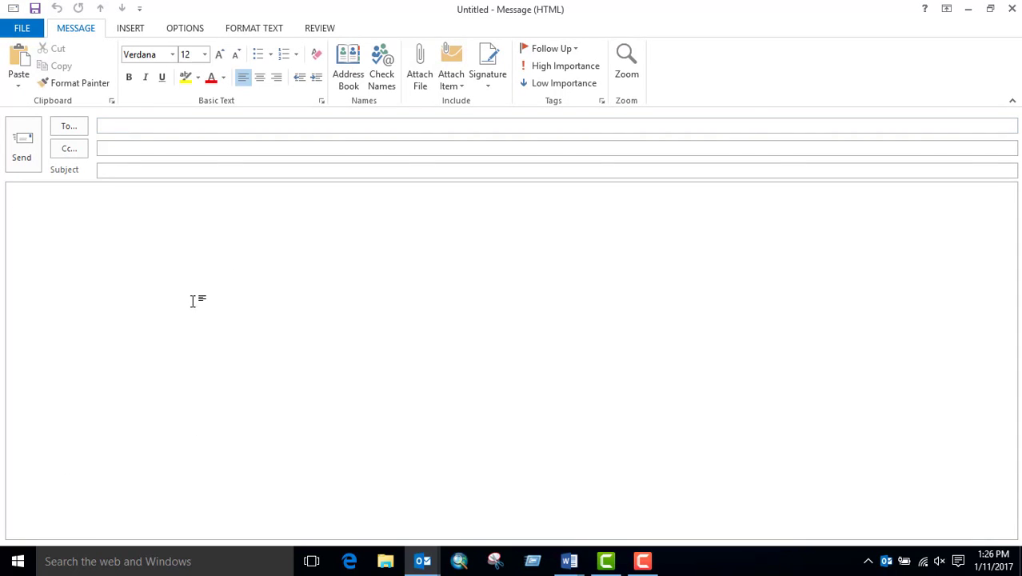
key("Return")
type("Nothing in the")
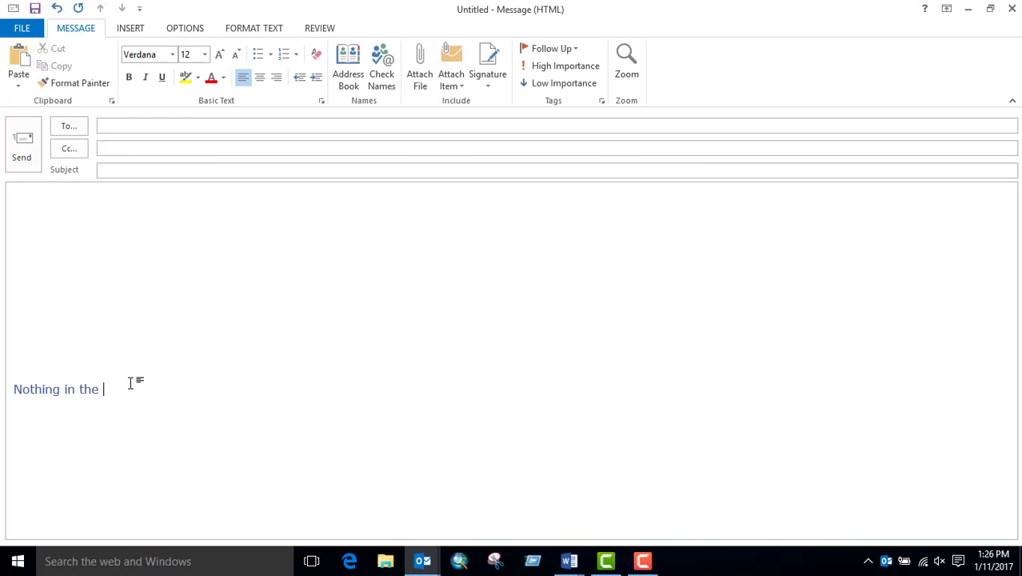
type(" signature place")
left_click_drag(233, 388, 7, 388)
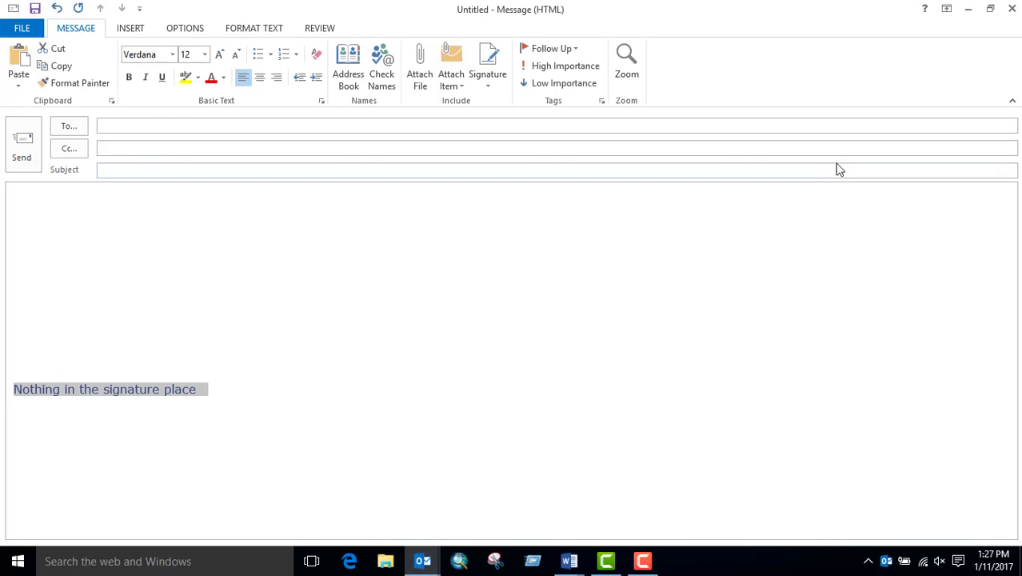
key("Delete")
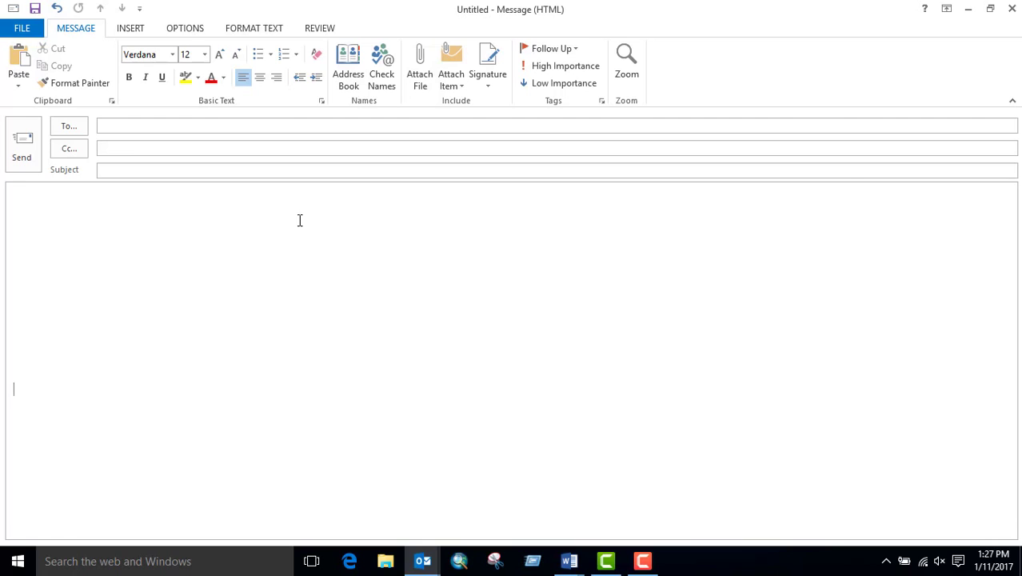
- Address the message to the account owner's own suggested contact and copy in the first suggested contact starting with "s"
left_click(162, 125)
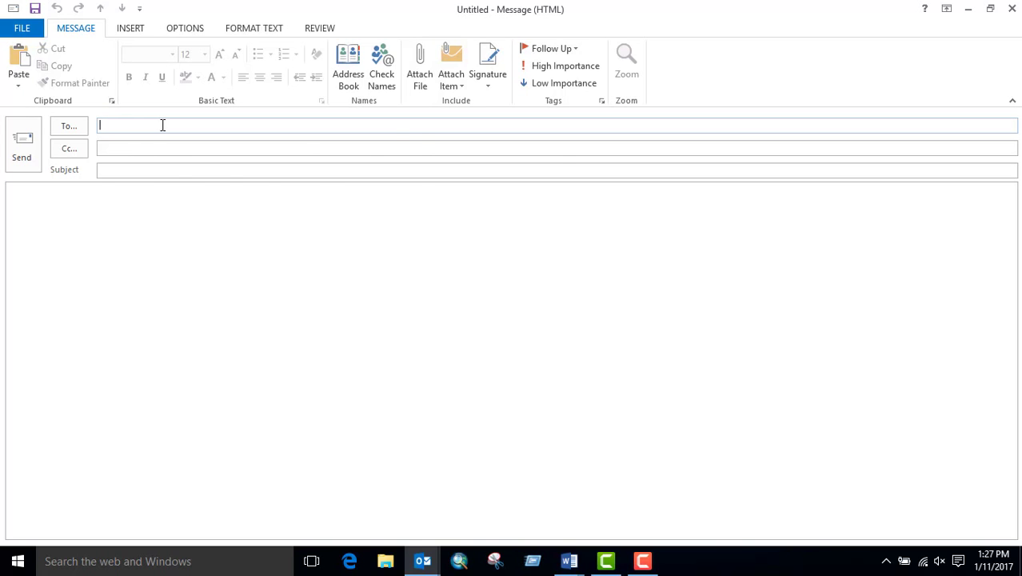
type("h")
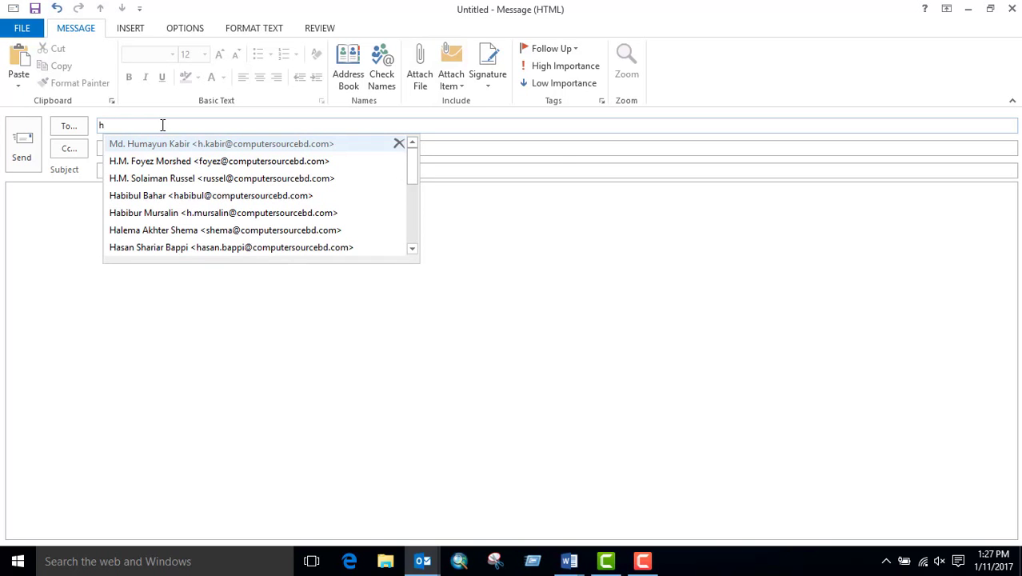
type(".")
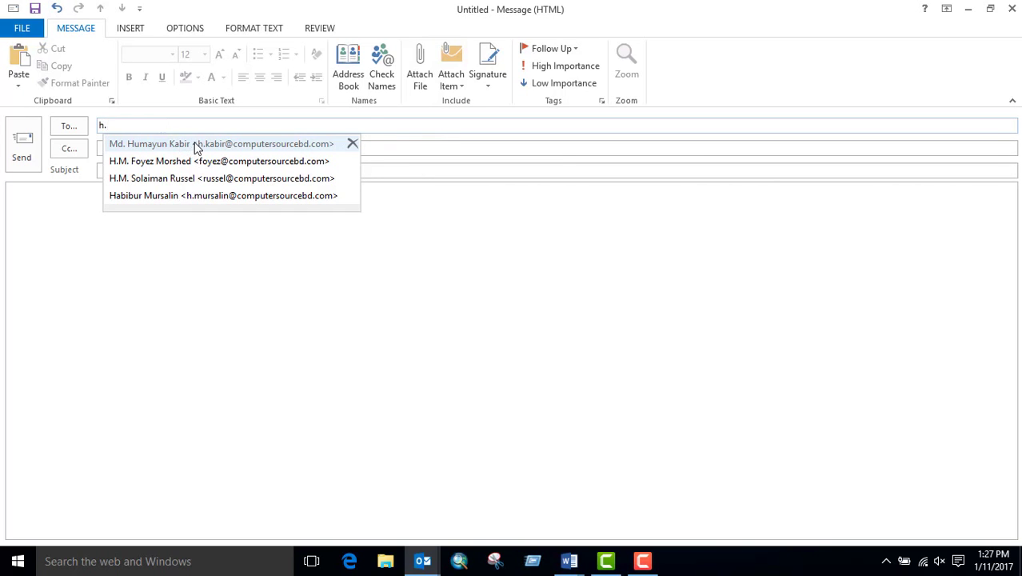
left_click(196, 146)
left_click(174, 147)
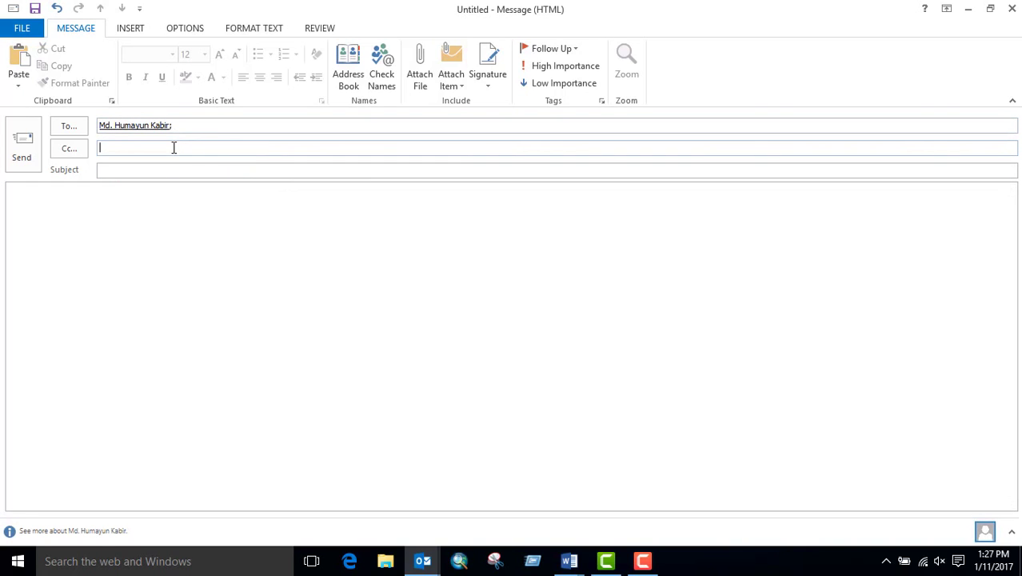
type("s")
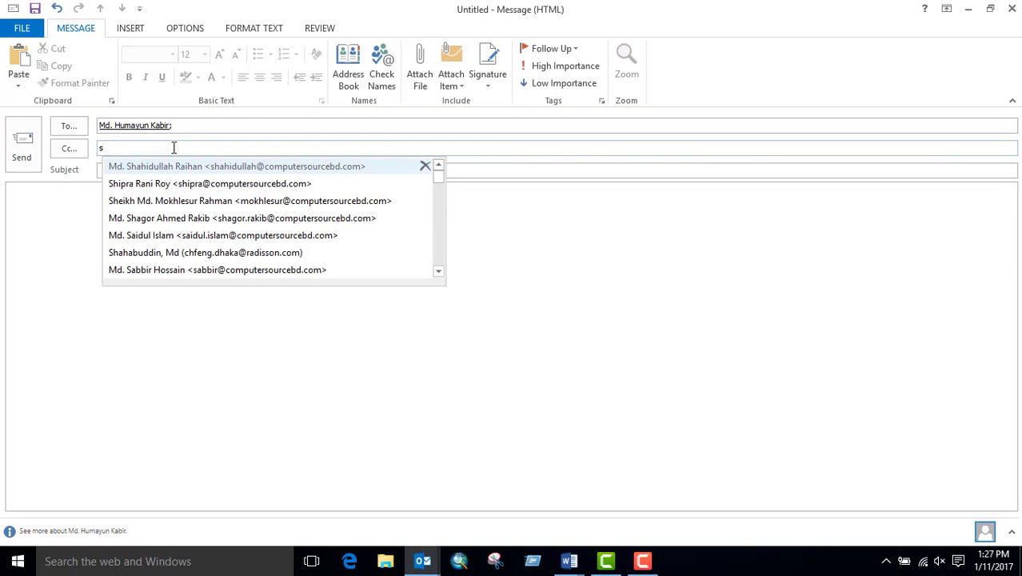
left_click(188, 166)
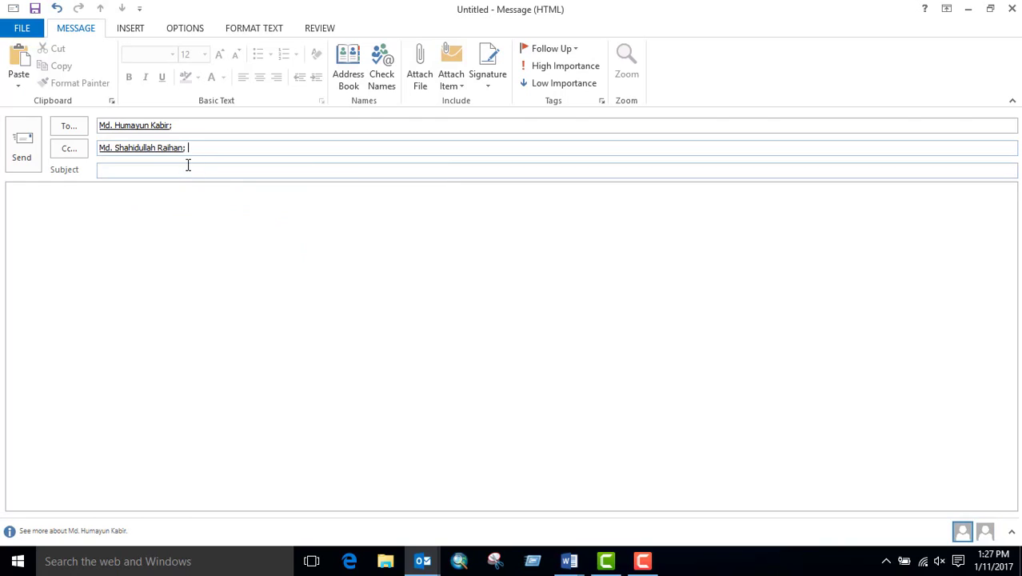
- Enter the subject "Reg: Hollyday 16 December 2017"
type("Reg: Hol")
type("yday")
key("BackSpace")
key("BackSpace")
key("BackSpace")
key("BackSpace")
type("lyday 16")
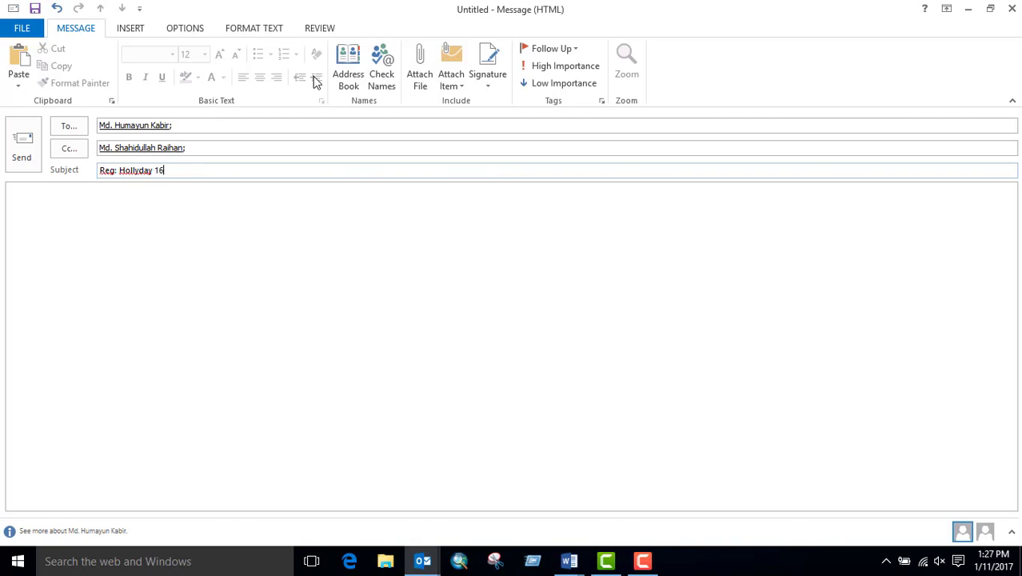
type(" December 2017")
- Begin the message body with "Dear", the recipient's first name and a comma, followed by a new line
left_click(144, 197)
type("Dear S")
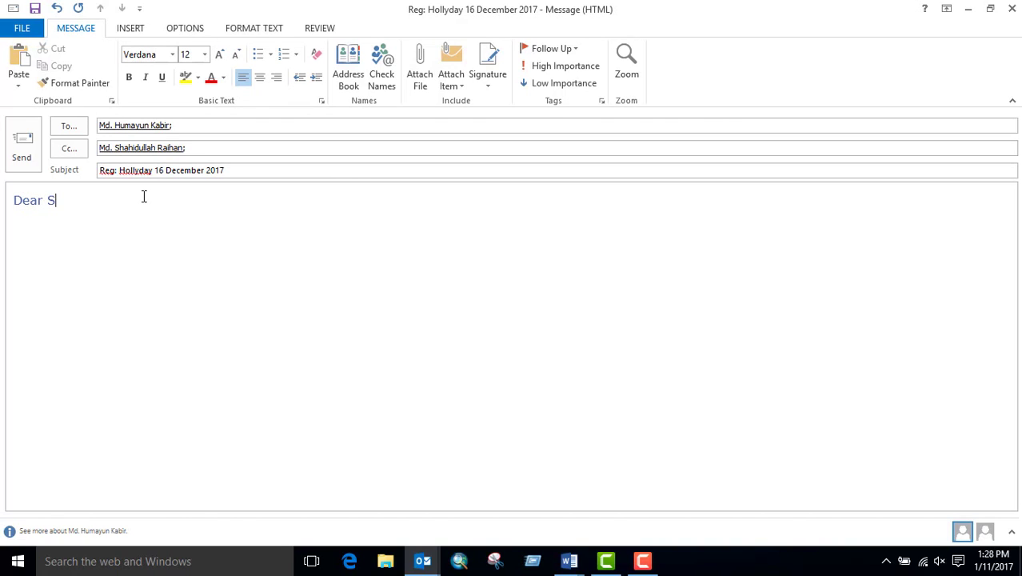
type("hahid,")
key("Return")
- Replace the misspelled "Hollyday" in the subject with the spelling suggestion "Holyday"
right_click(151, 169)
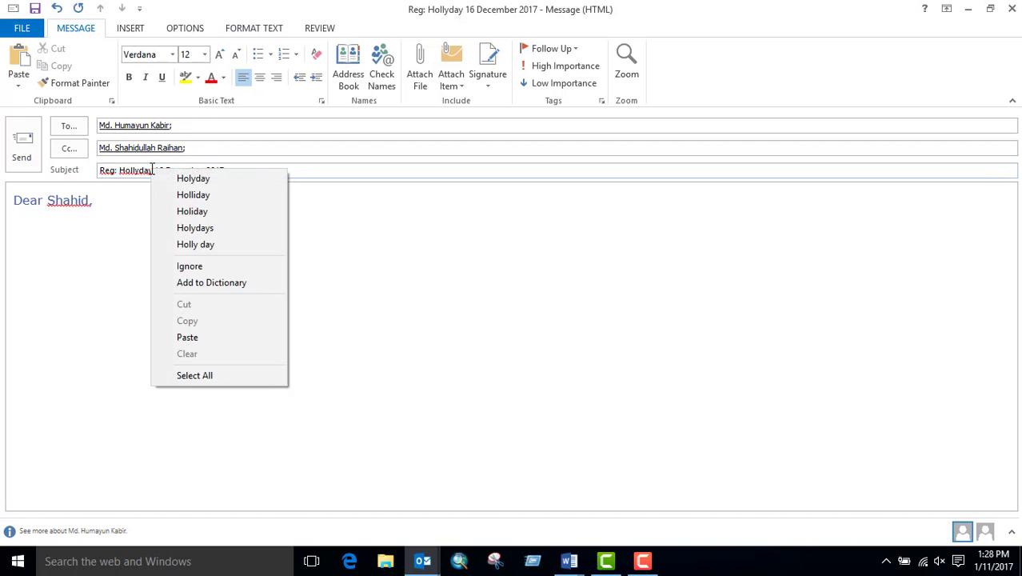
left_click(186, 180)
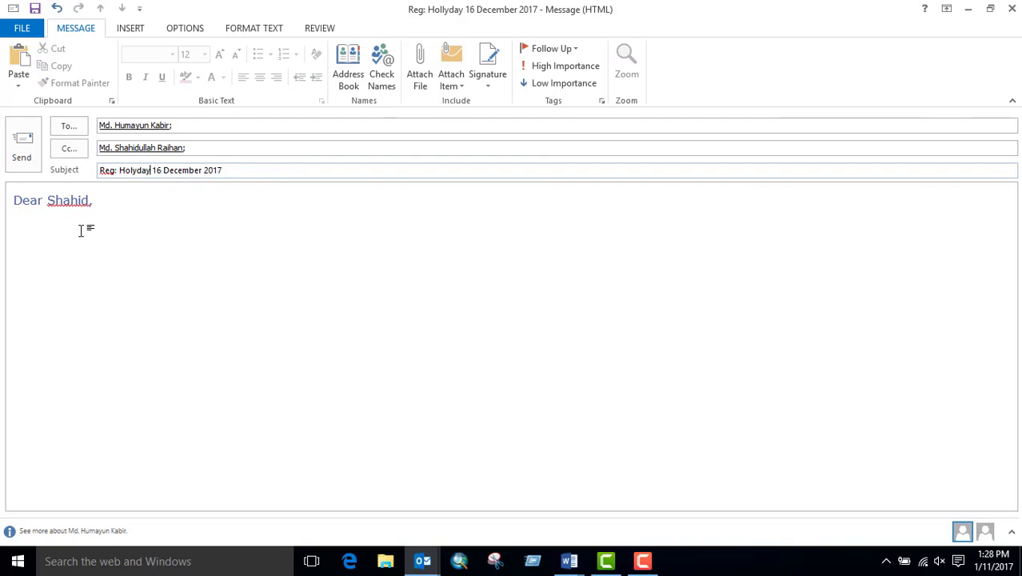
left_click(235, 169)
double_click(212, 170)
- Write "16th December 2017 will be observed as our victory day." on the line below the greeting
left_click(137, 211)
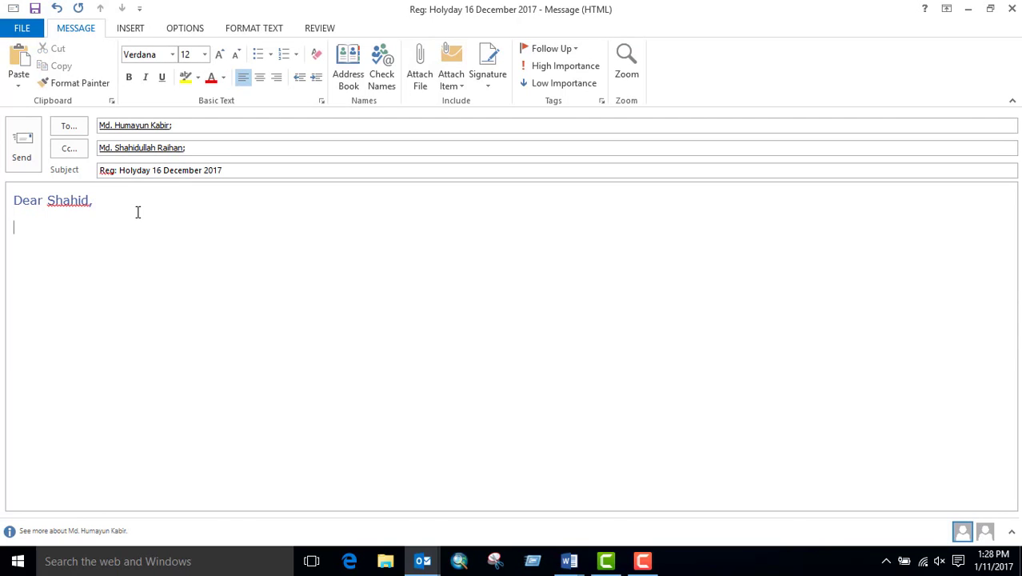
type("2")
key("BackSpace")
type("16th DSe")
key("BackSpace")
key("BackSpace")
key("BackSpace")
type("Dece")
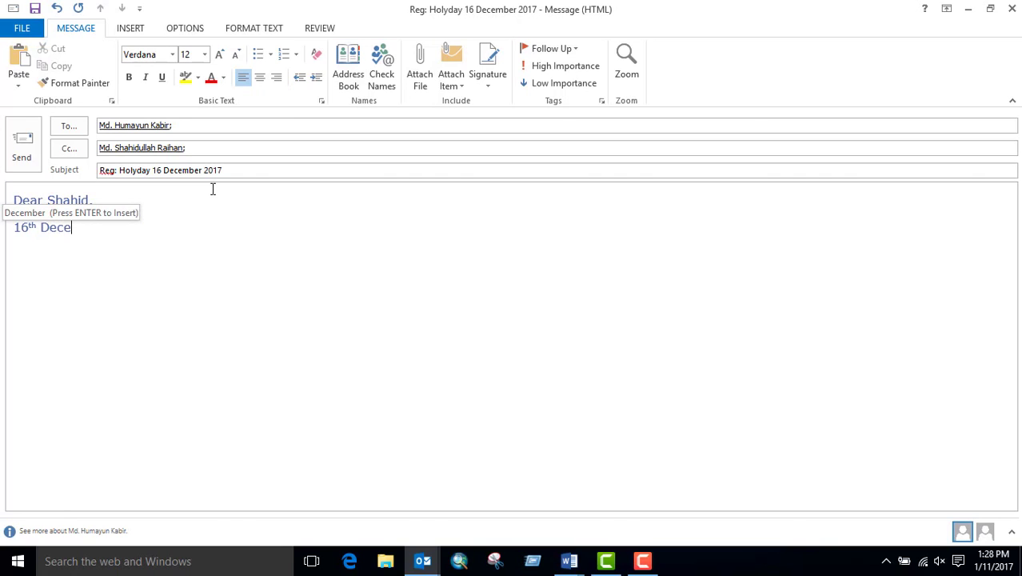
key("Return")
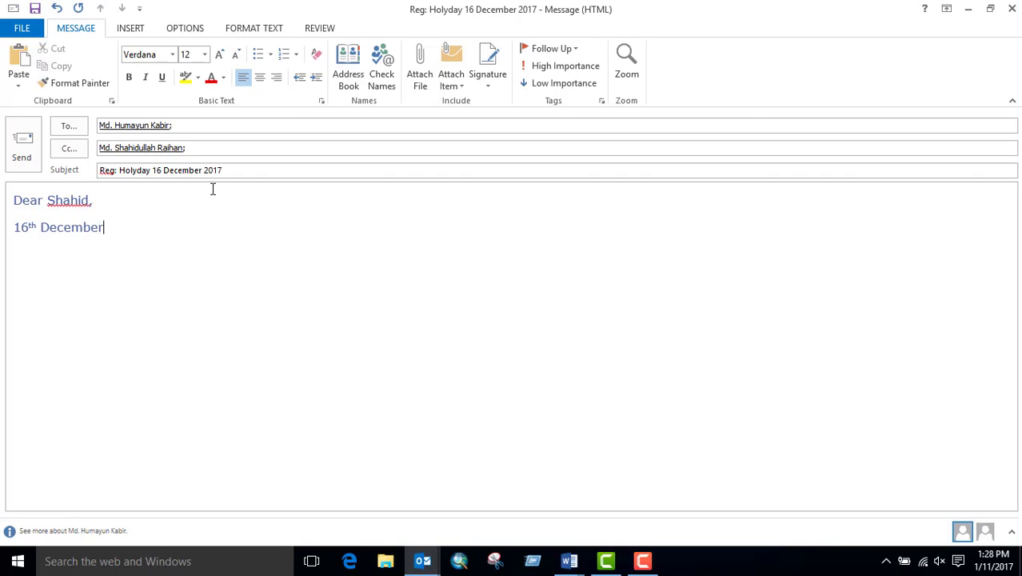
type("2017  will be ")
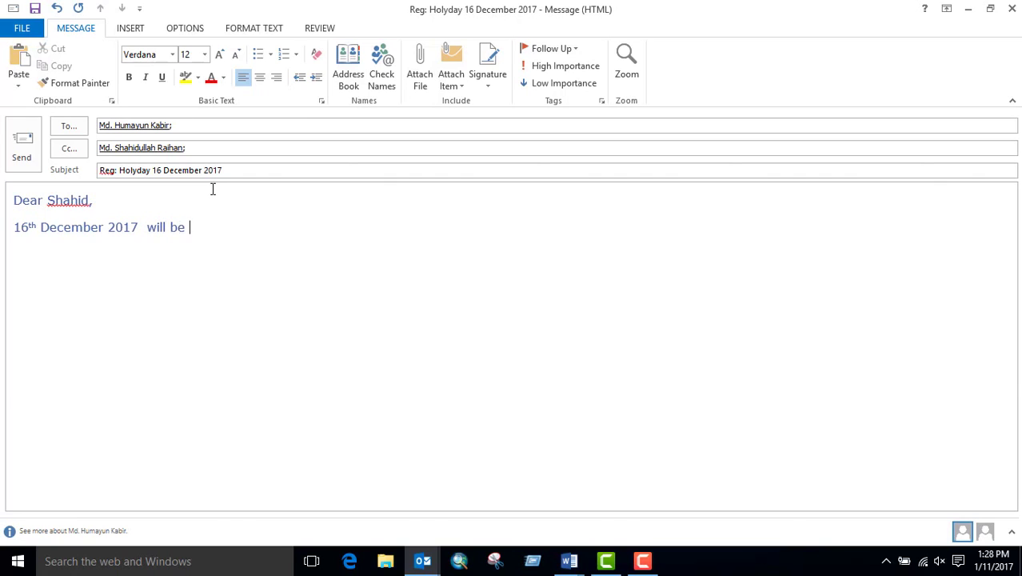
type("observed as ")
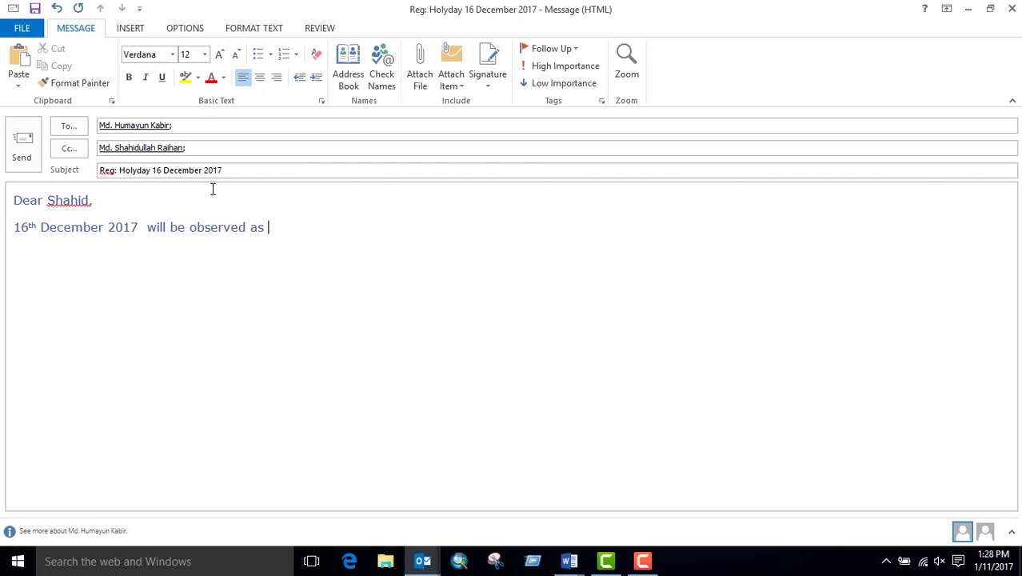
type("our victory day")
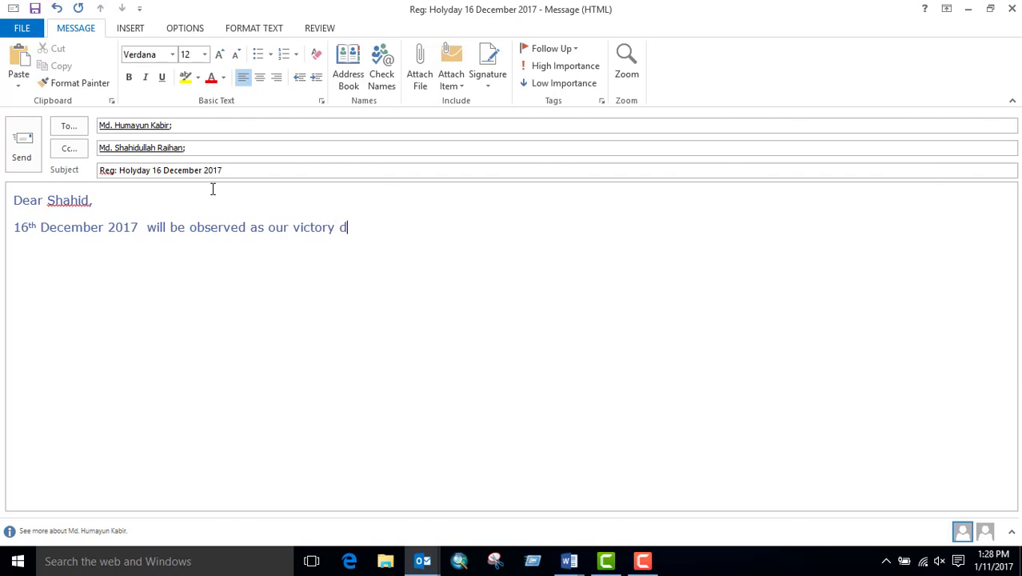
key("BackSpace")
type("y.")
- Create a new e-mail signature named KK
left_click(491, 85)
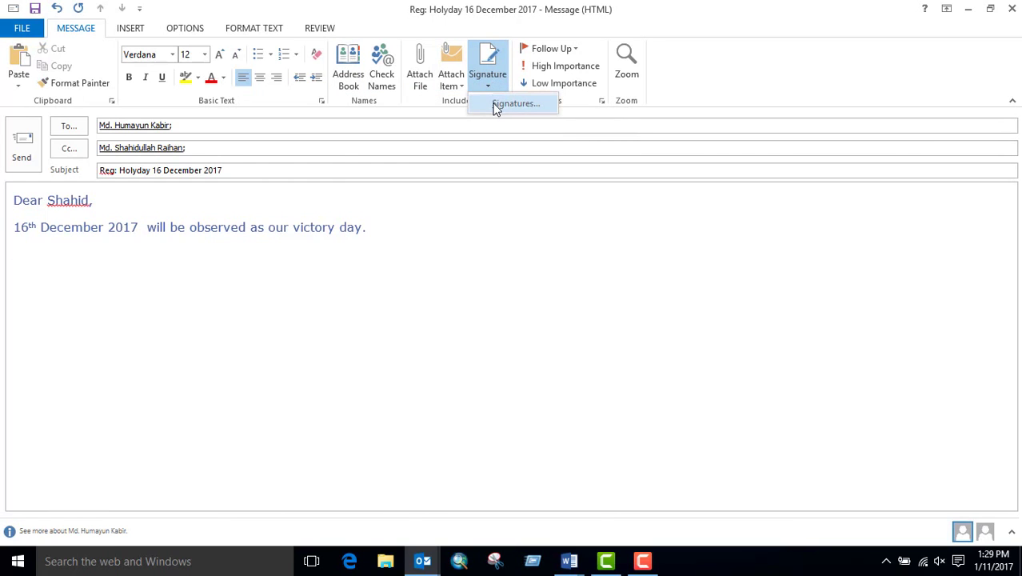
left_click(496, 107)
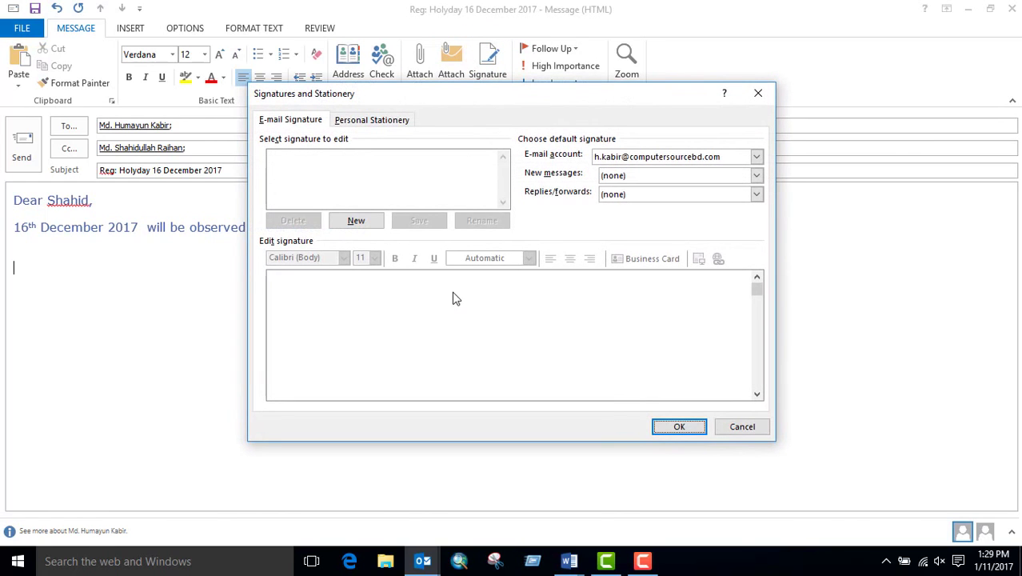
left_click(360, 221)
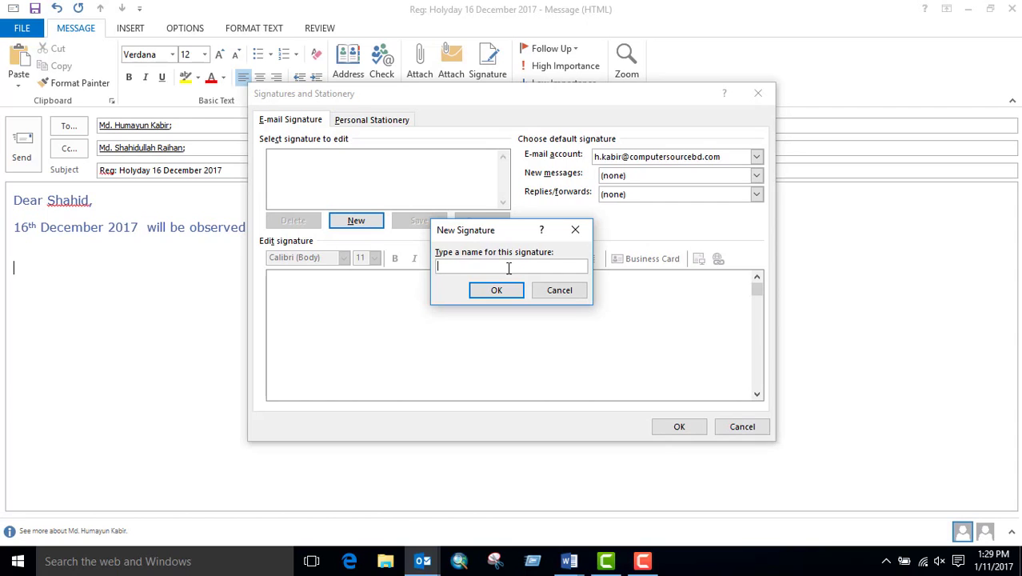
type("KK")
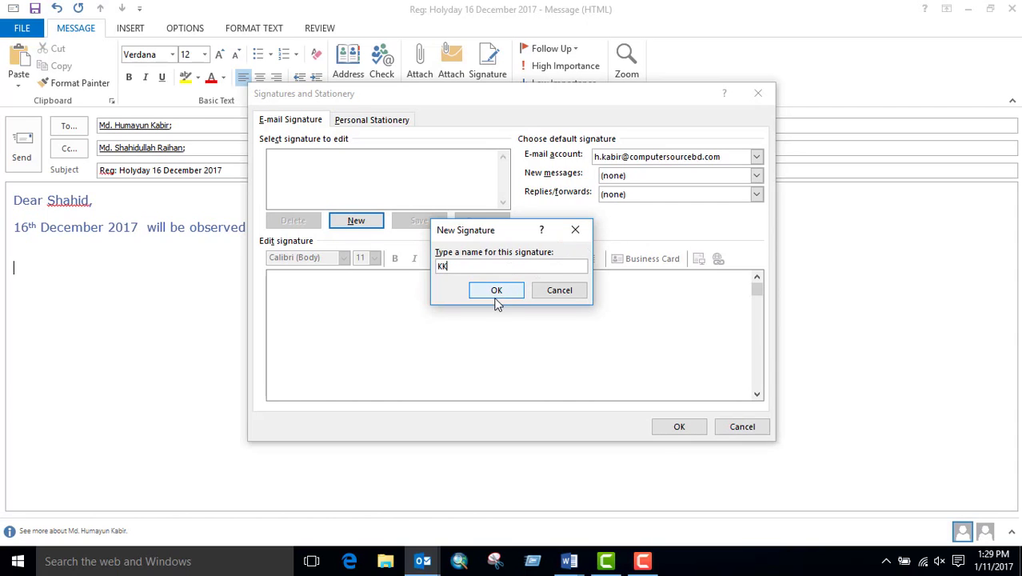
left_click(496, 300)
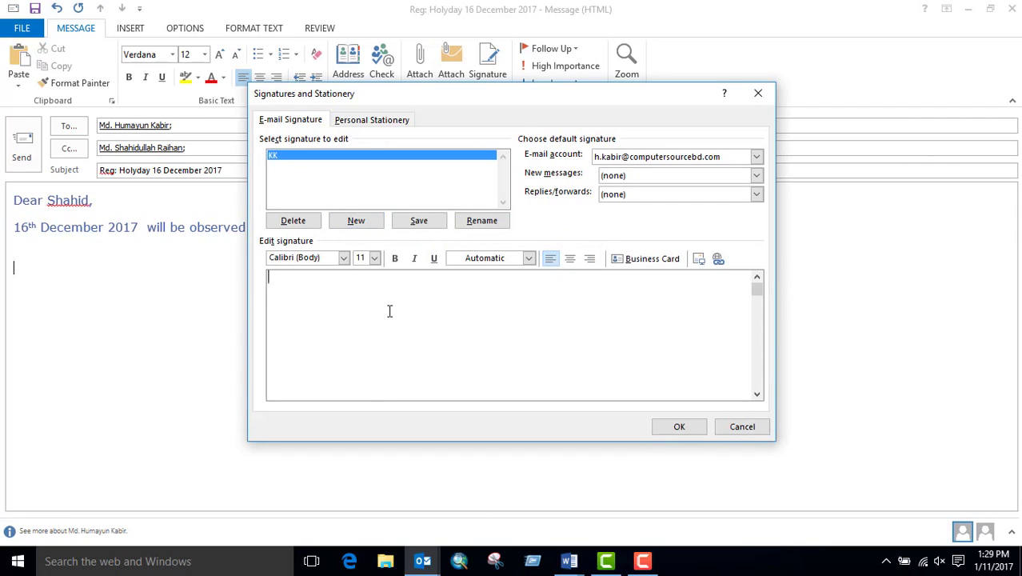
- Fill the KK signature with "With Thanks", the sender's name, "T.S" and "CSSL" on separate lines, and save it
type("With Thab")
key("BackSpace")
type("nks")
key("Return")
type("H.Kabir ")
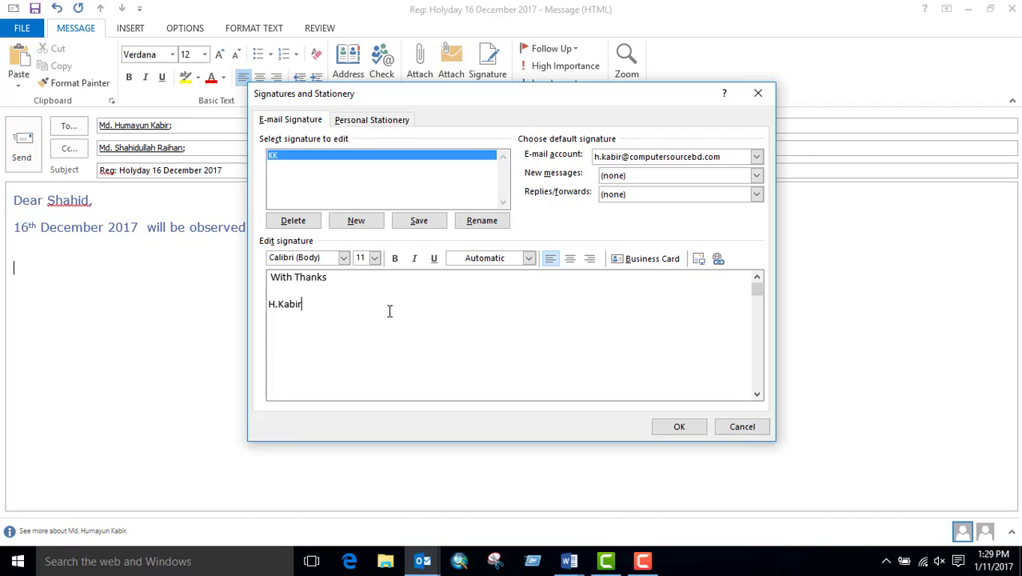
type("T")
type(".S")
type("CSSL")
left_click(690, 428)
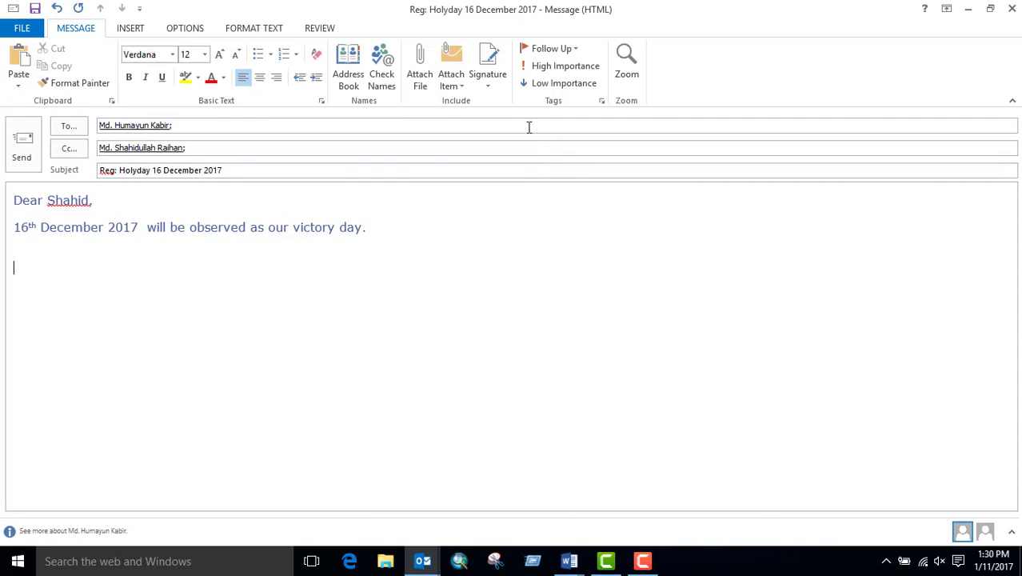
- Insert the KK signature below the message text
left_click(489, 87)
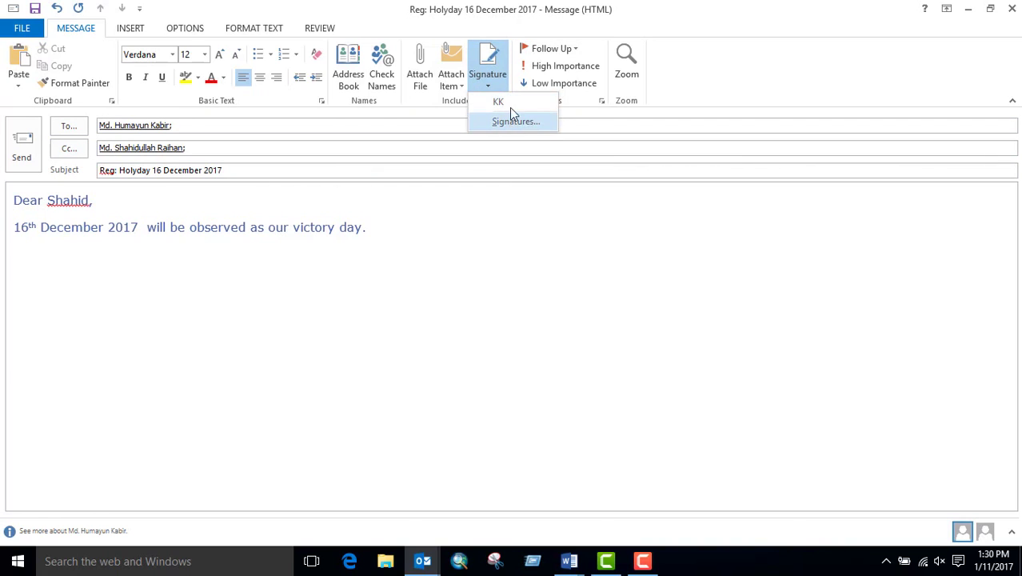
left_click(511, 112)
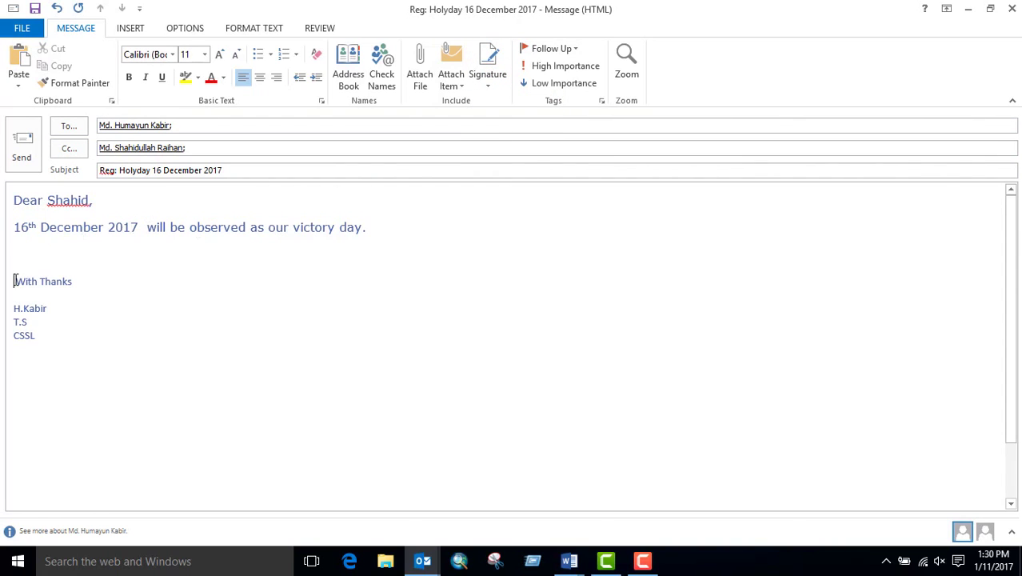
left_click_drag(14, 280, 46, 342)
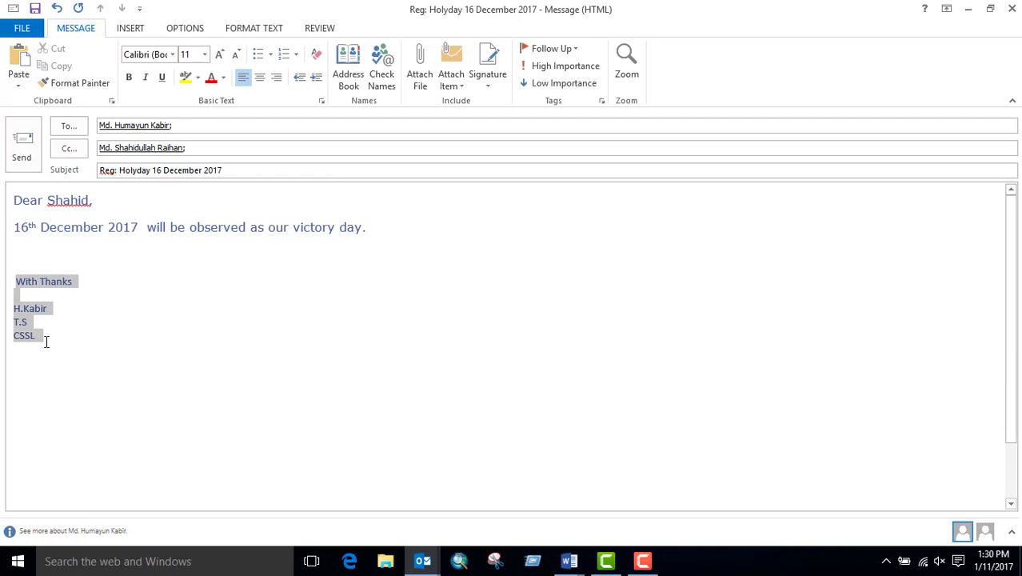
left_click(145, 358)
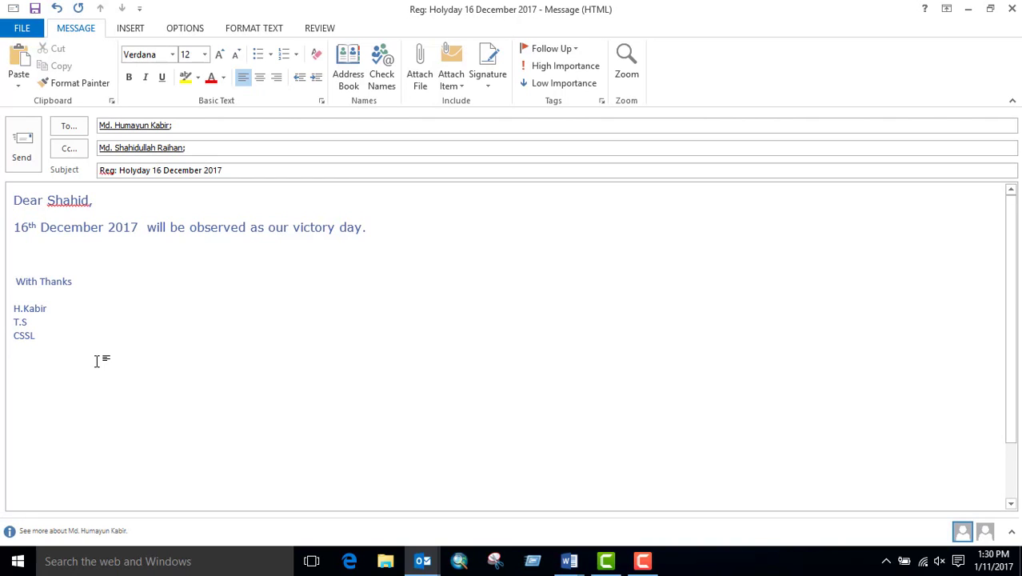
- Write "But we can do it by a special format with image." on the line below the inserted signature
left_click_drag(16, 276, 32, 342)
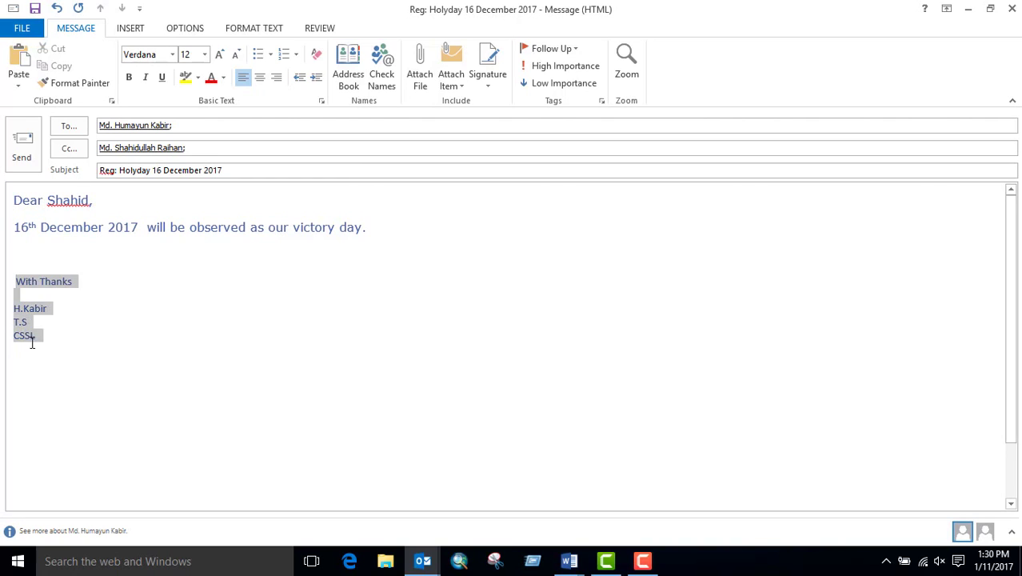
left_click(91, 356)
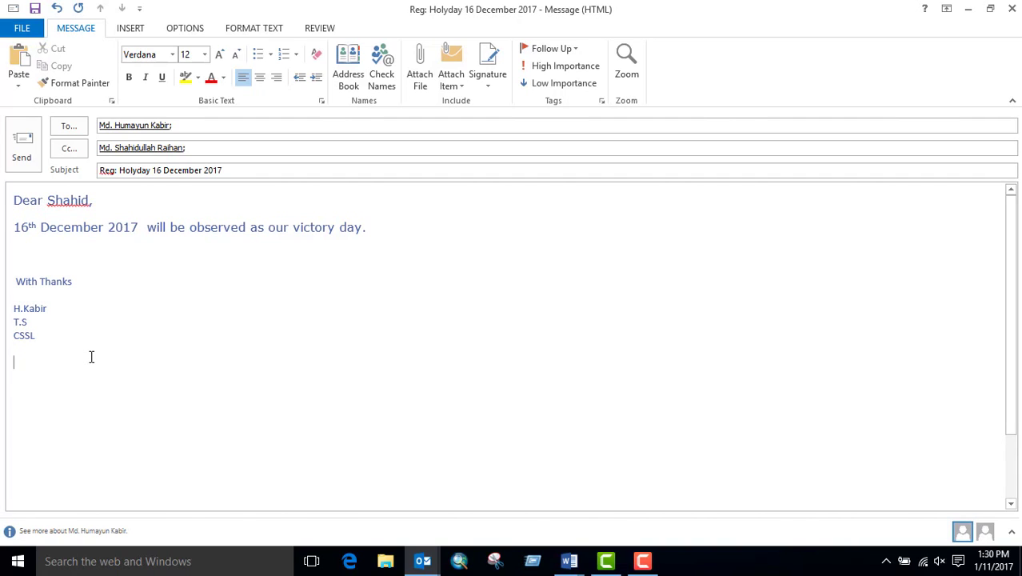
type("But we can ")
type("do ")
type("it ")
type("by ")
type("s ")
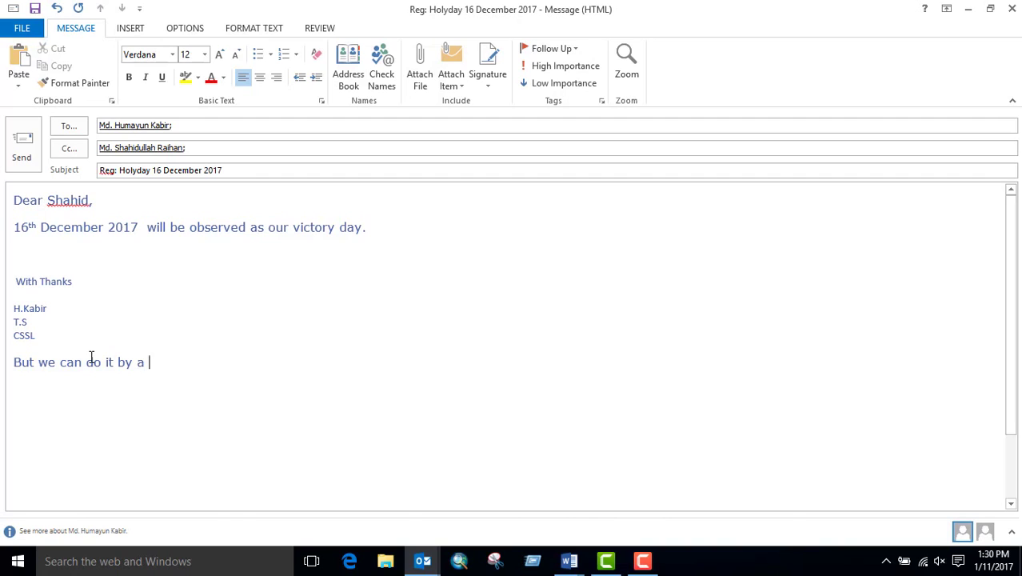
type("pecial format ")
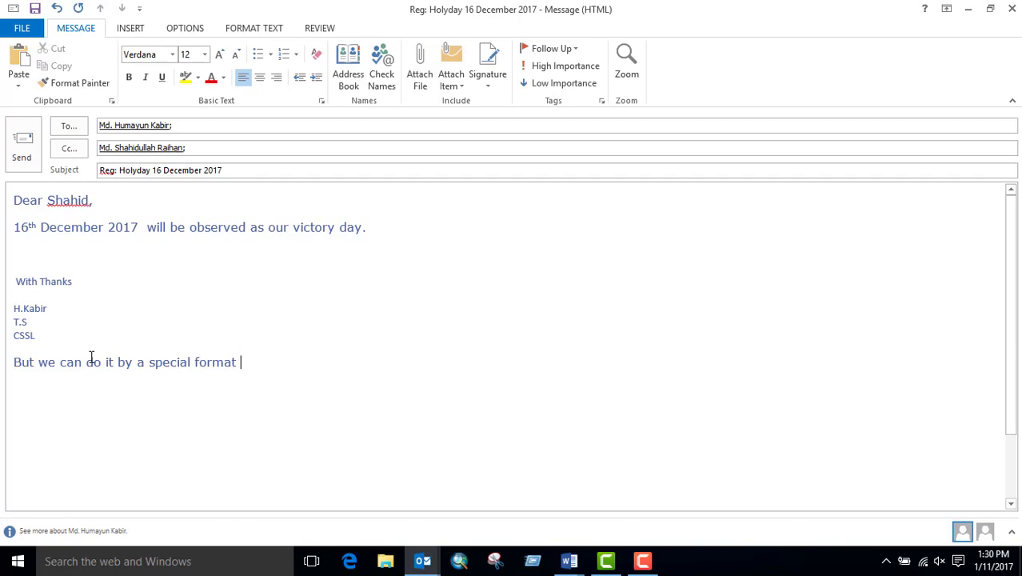
type("with image.")
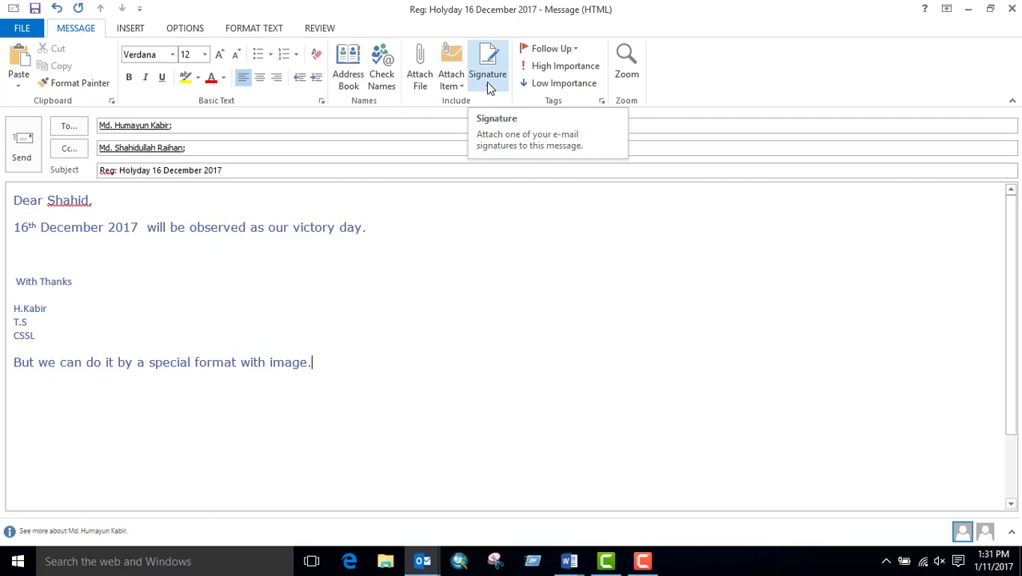
- Delete the sentence about the special format with image from below the signature
left_click(2, 364)
key("Delete")
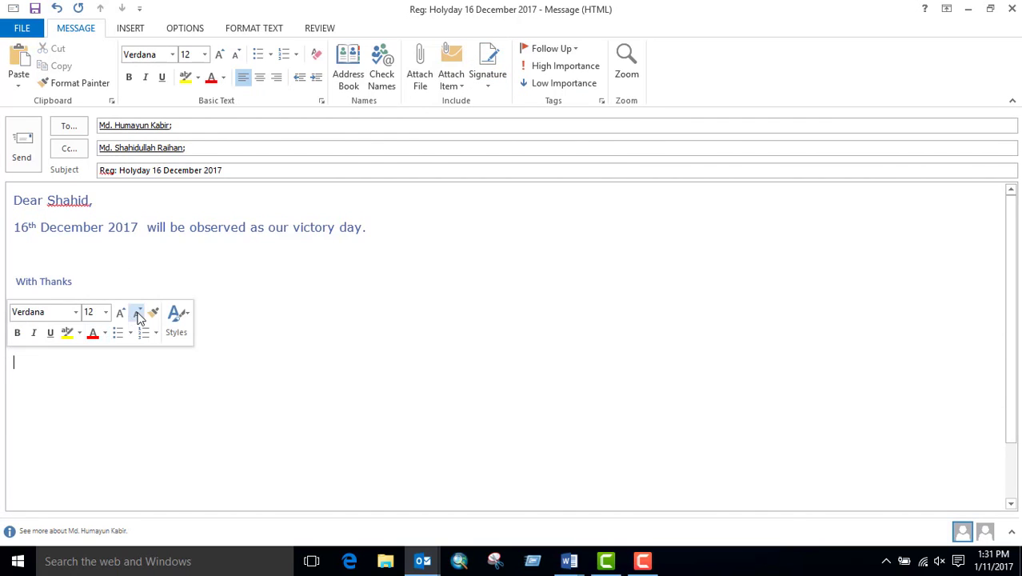
key("BackSpace")
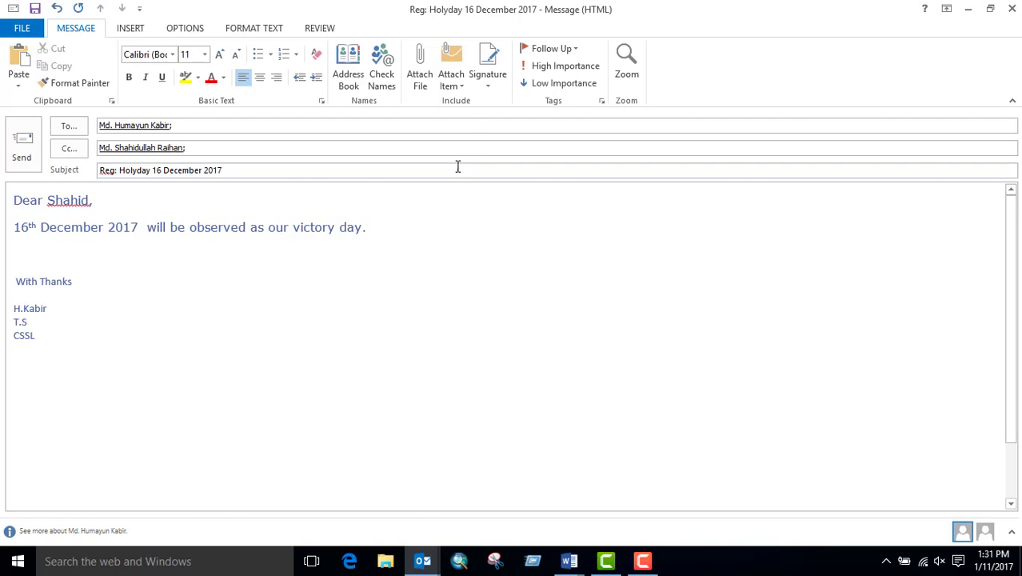
- Delete the KK signature from the saved e-mail signatures and remove its text from the message body
left_click(489, 83)
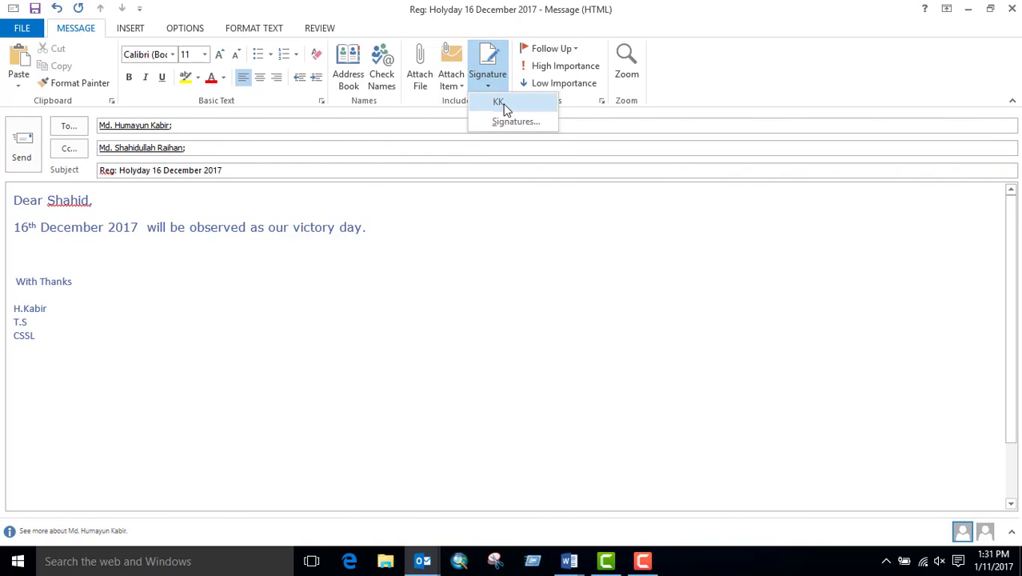
left_click(500, 103)
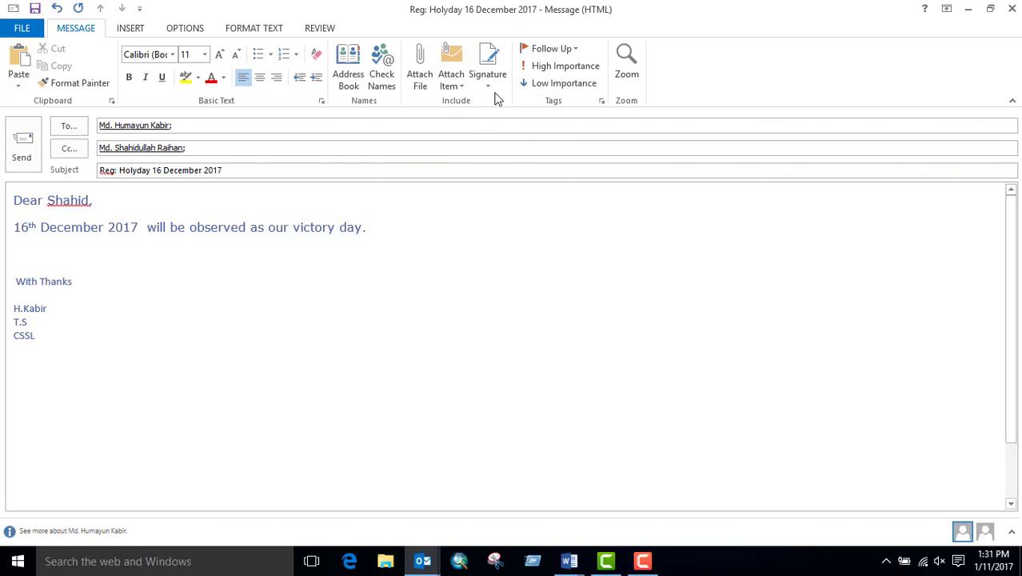
left_click(488, 86)
left_click(515, 123)
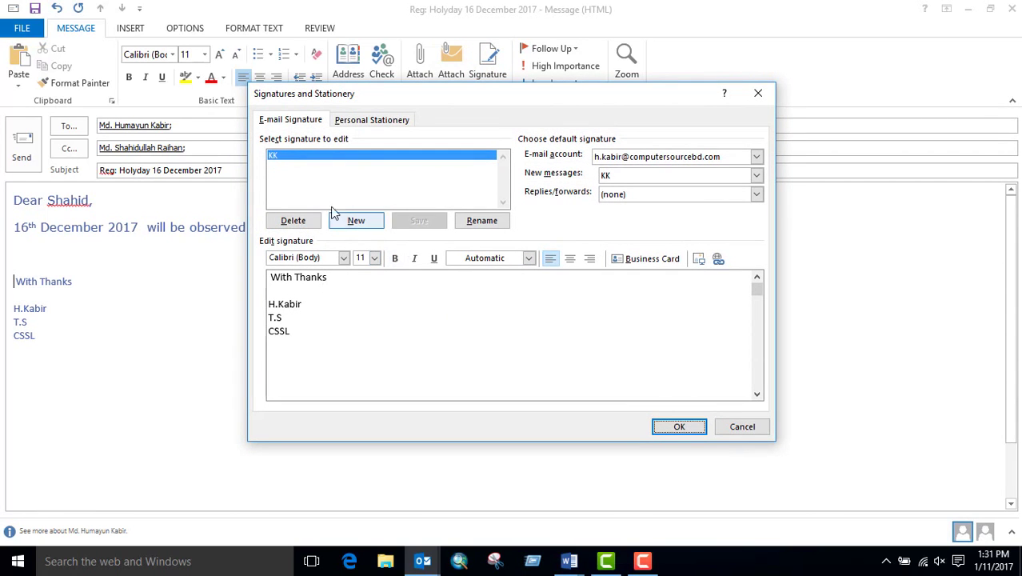
left_click(293, 221)
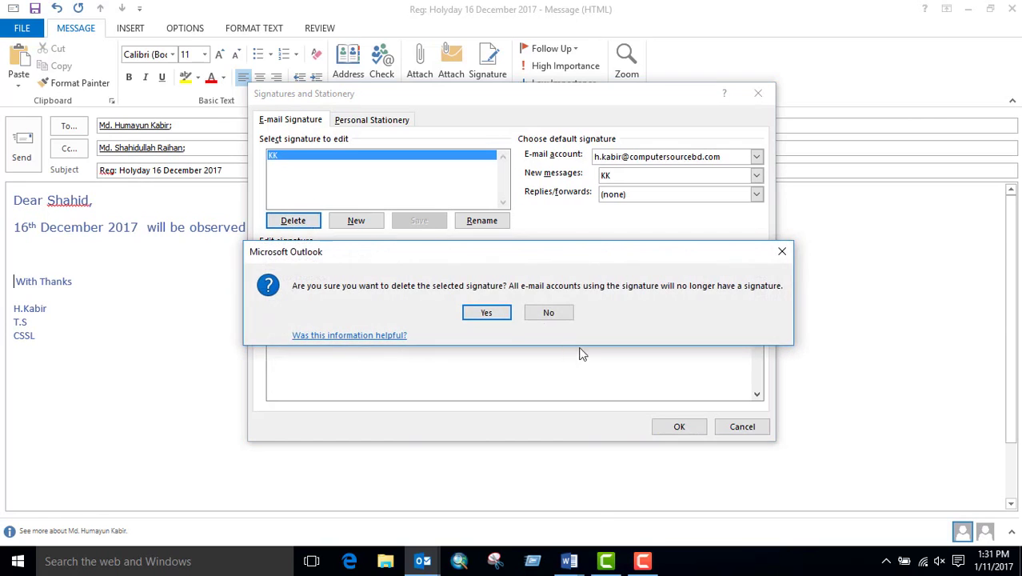
left_click(491, 313)
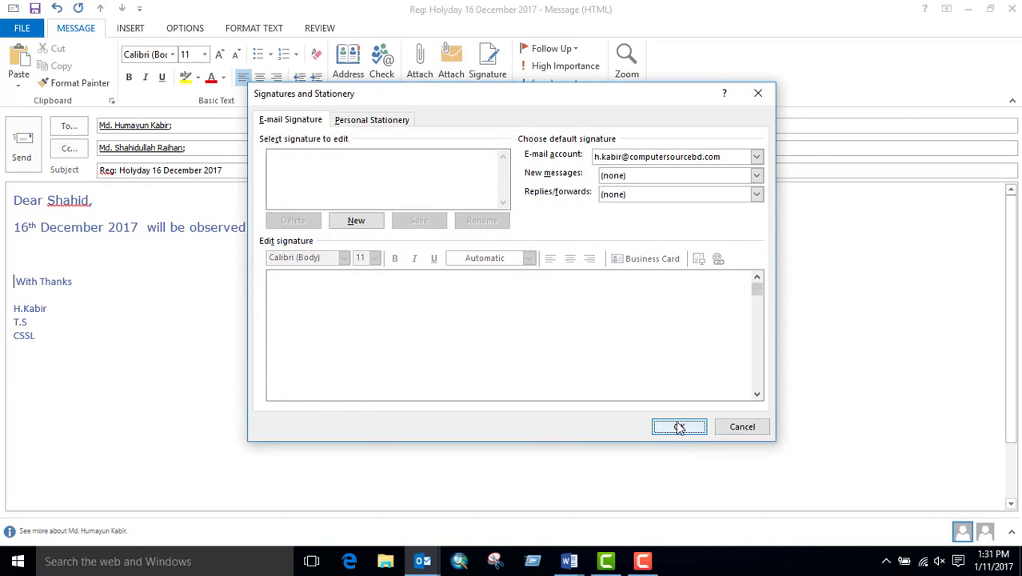
left_click(655, 426)
left_click_drag(18, 282, 89, 379)
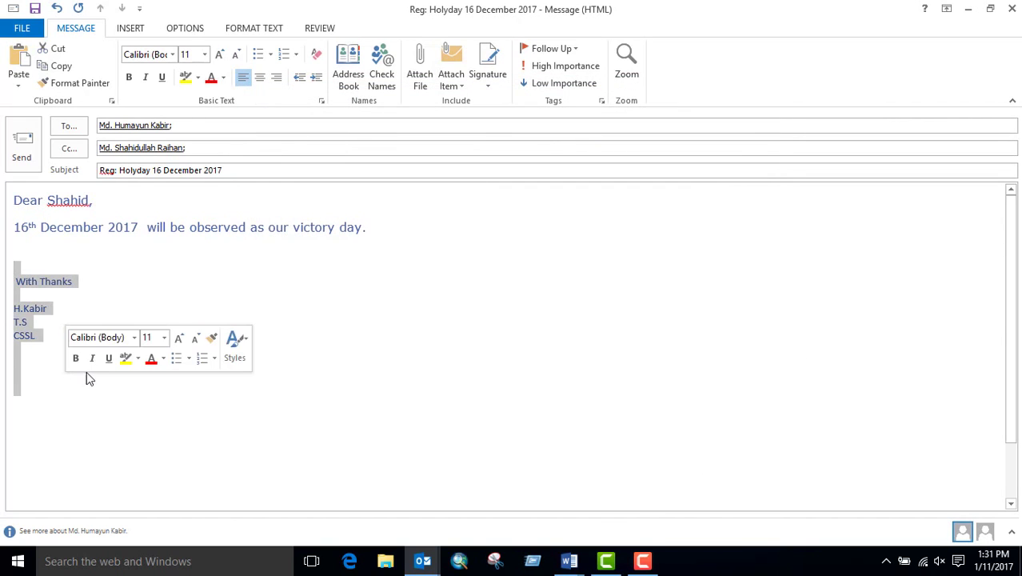
key("Delete")
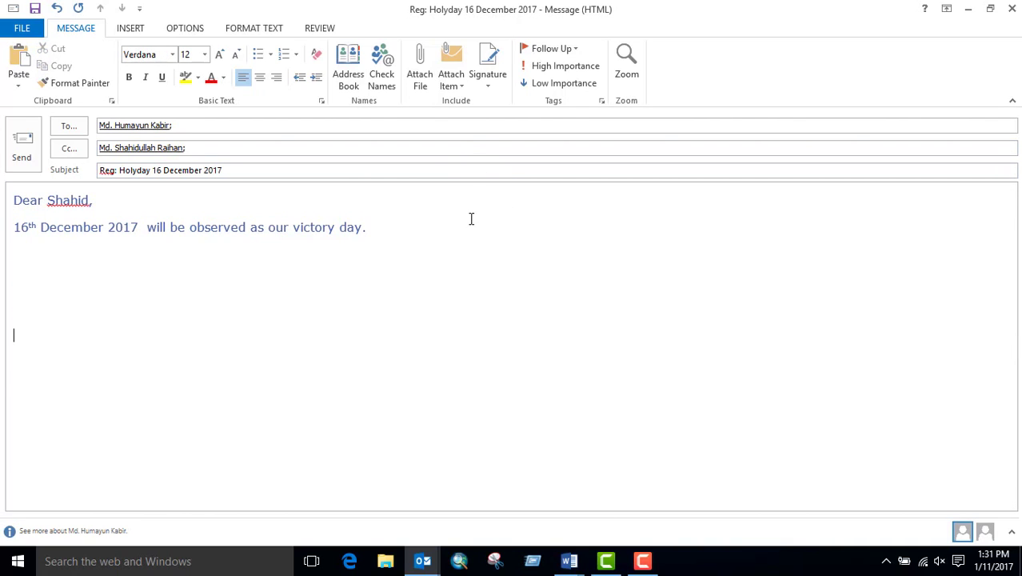
- Switch to the Signature document in Word and select the entire signature block, including its logos and web address
left_click(570, 560)
left_click(618, 511)
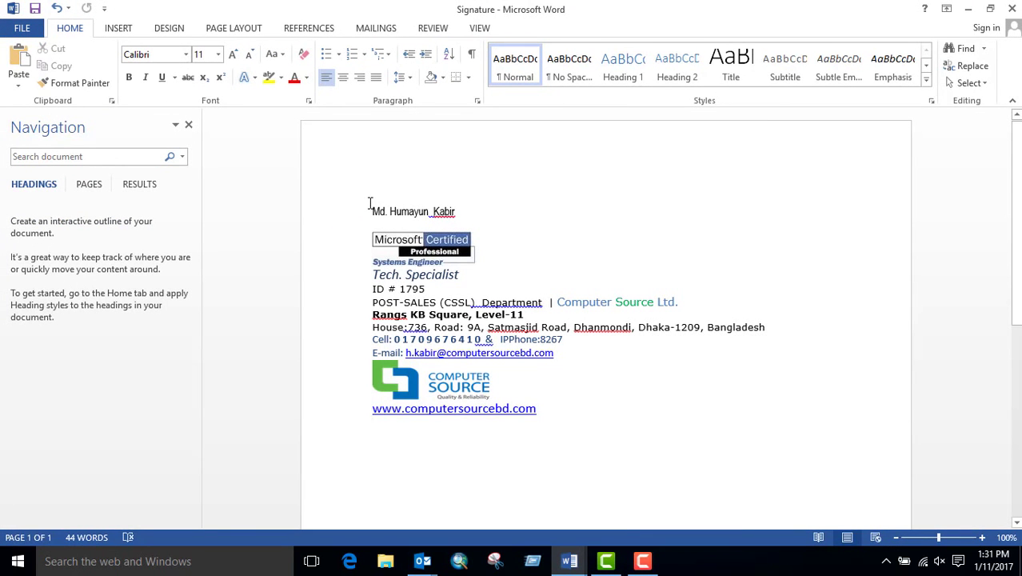
mouse_move(372, 199)
left_mouse_down()
mouse_move(499, 412)
mouse_move(542, 429)
left_mouse_up()
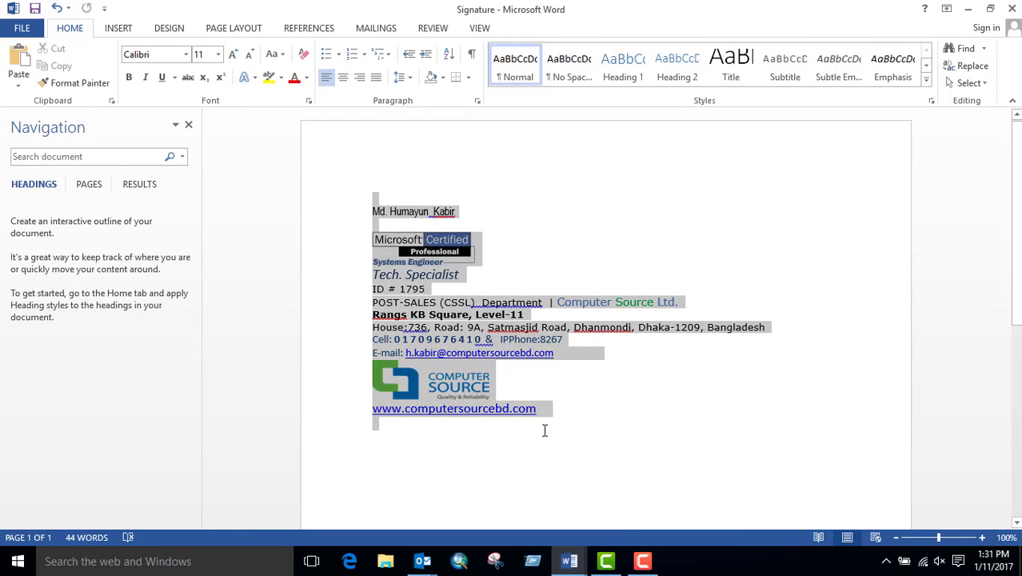
right_click(422, 254)
left_click(345, 183)
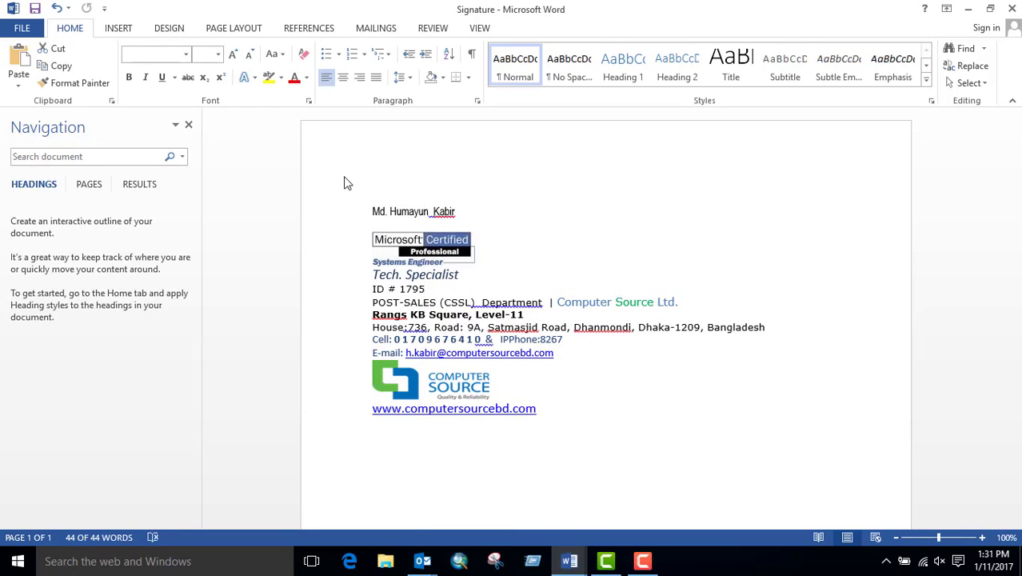
left_click(410, 183)
mouse_move(372, 192)
left_mouse_down()
mouse_move(378, 220)
mouse_move(516, 417)
left_mouse_up()
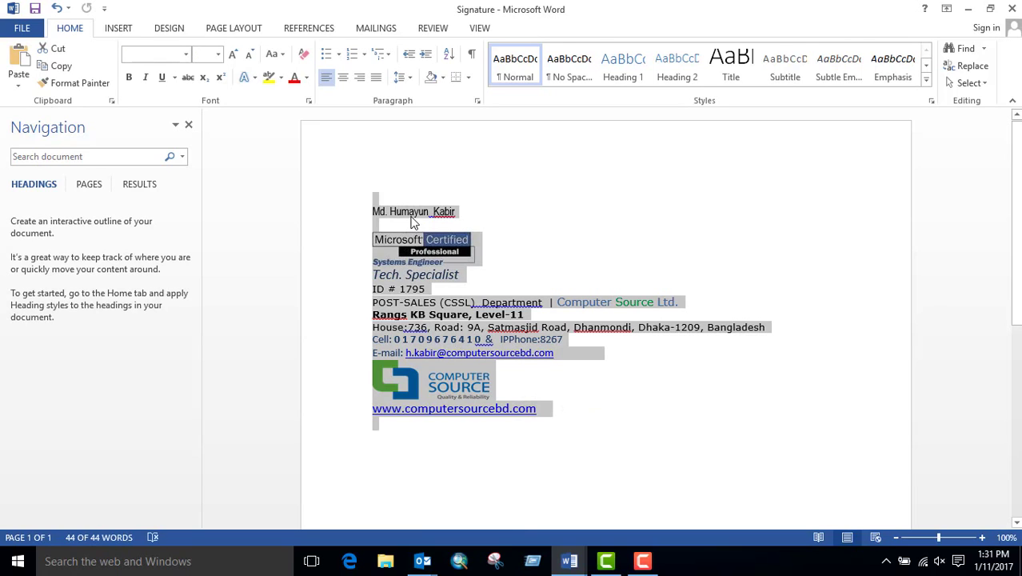